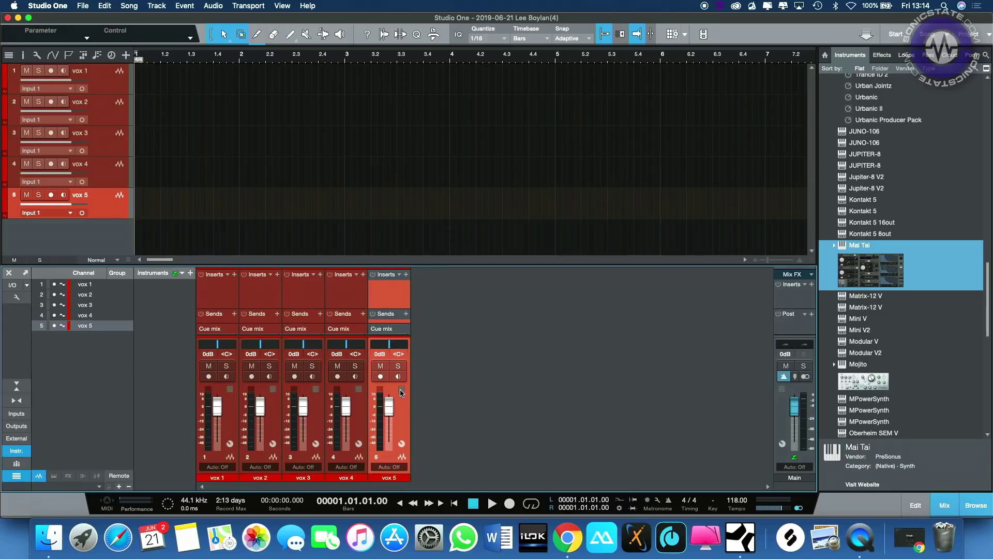
- Insert the Limiter, Mixverb and Phaser effects on the vox 5 channel and switch through their editors
{"action": "left_click", "coordinate": [17, 389]}
{"action": "scroll", "coordinate": [886, 254], "scroll_direction": "up", "scroll_amount": 4}
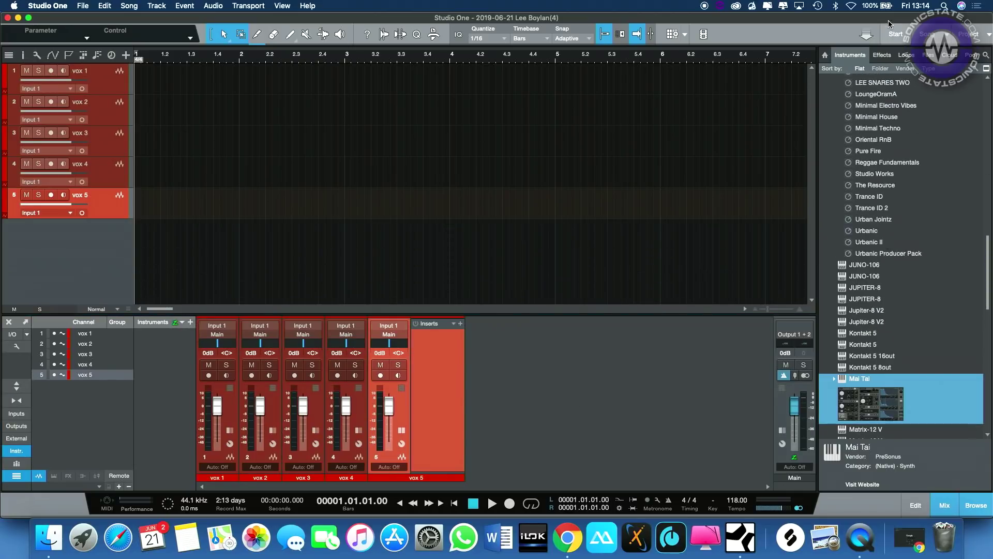
{"action": "left_click", "coordinate": [883, 57]}
{"action": "left_click", "coordinate": [869, 313]}
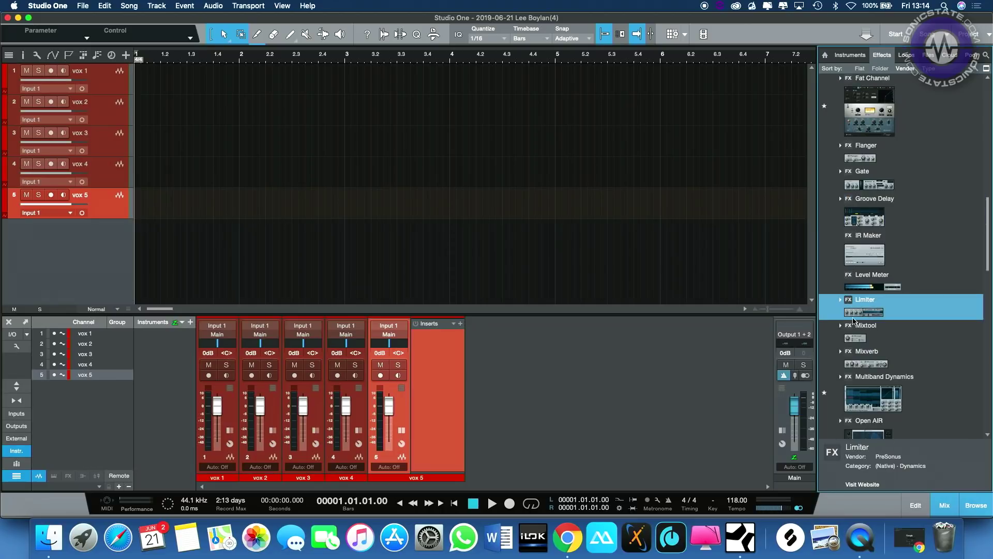
{"action": "left_click_drag", "start_coordinate": [438, 366], "coordinate": [430, 392]}
{"action": "scroll", "coordinate": [848, 398], "scroll_direction": "down", "scroll_amount": 5}
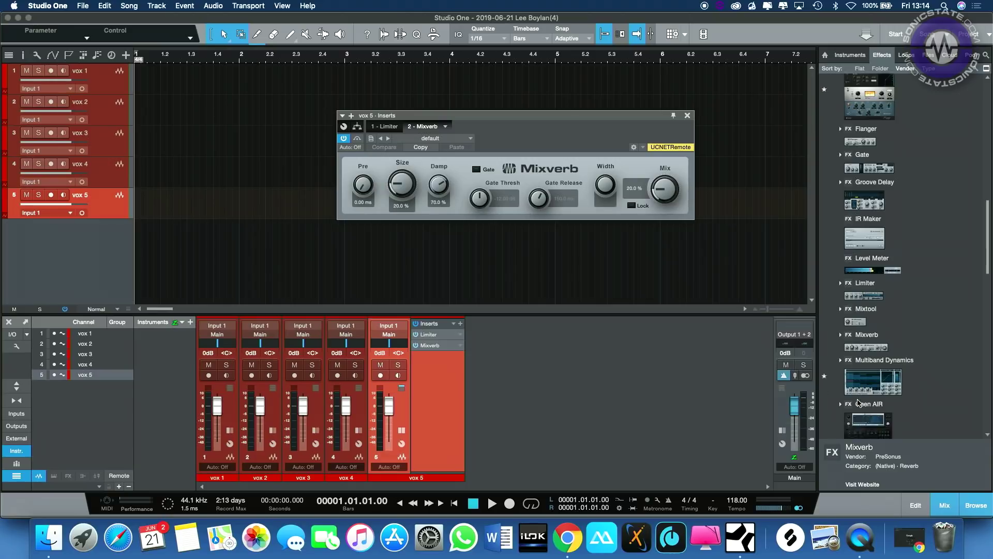
{"action": "left_click_drag", "start_coordinate": [628, 373], "coordinate": [439, 377]}
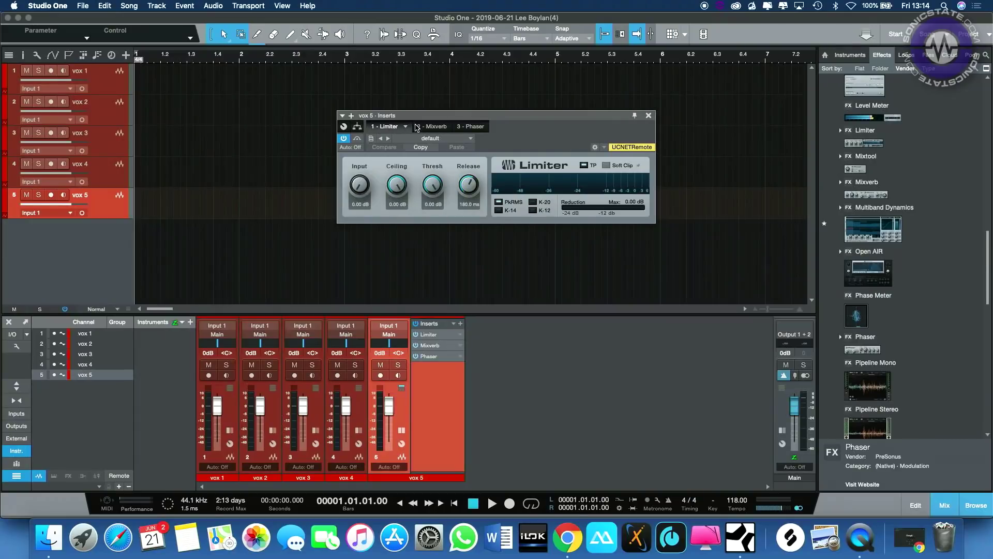
{"action": "left_click", "coordinate": [424, 127]}
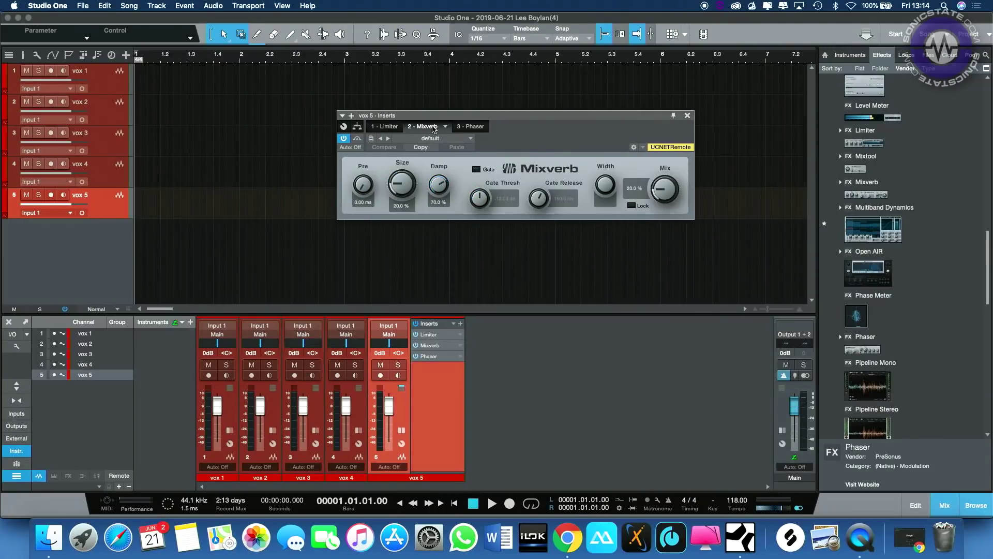
{"action": "left_click", "coordinate": [472, 127]}
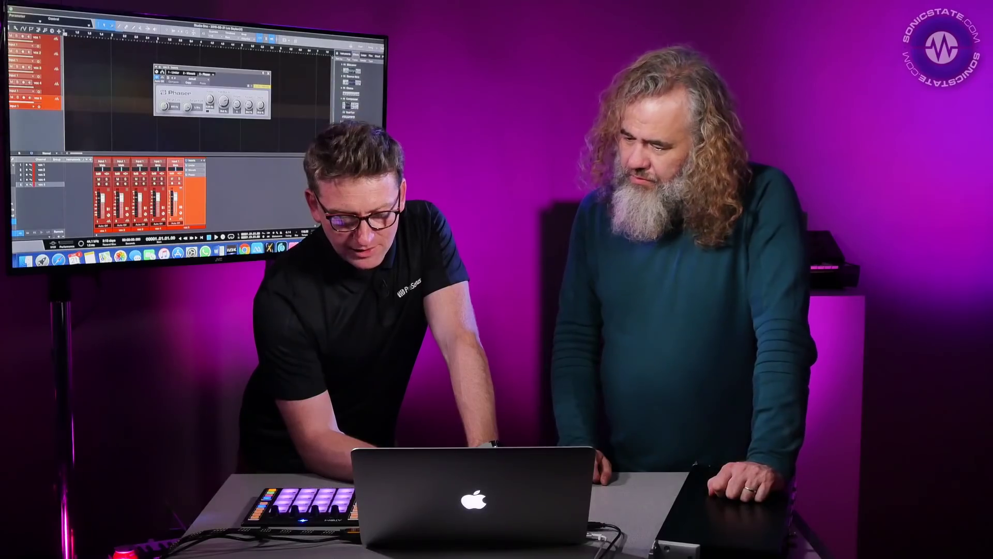
- Insert the SoundToys Decapitator between Mixverb and Phaser in the vox 5 insert chain
{"action": "scroll", "coordinate": [355, 112], "scroll_direction": "down", "scroll_amount": 5}
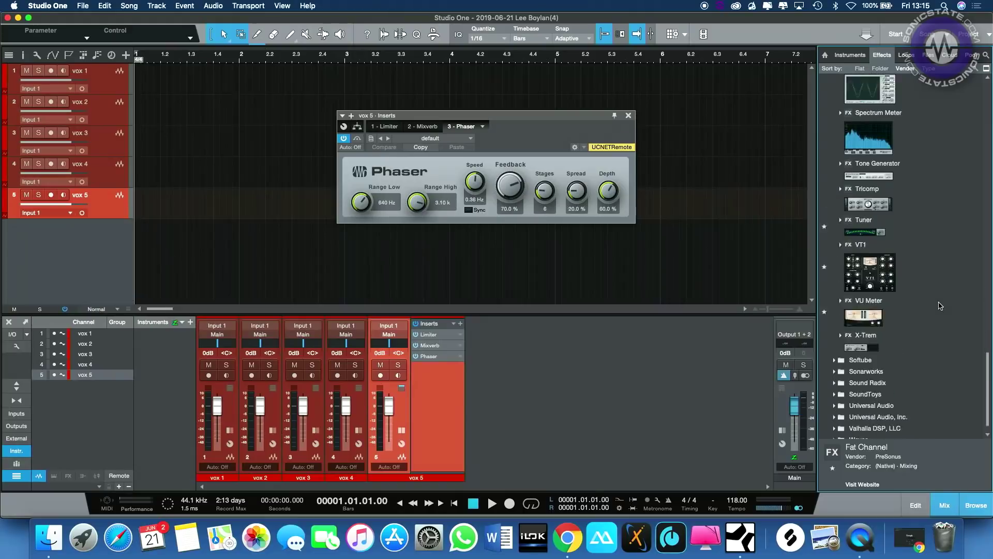
{"action": "scroll", "coordinate": [941, 305], "scroll_direction": "down", "scroll_amount": 2}
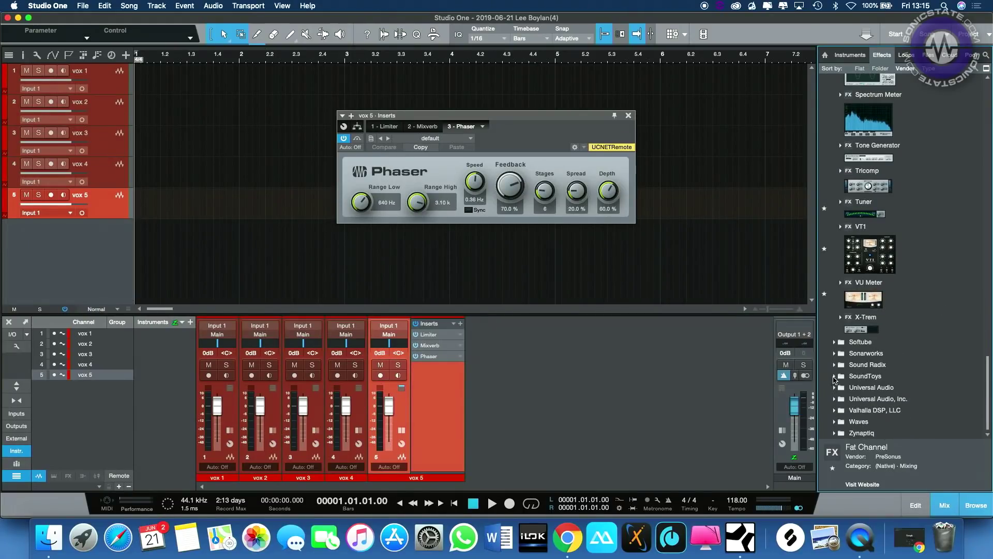
{"action": "left_click", "coordinate": [870, 425]}
{"action": "left_click_drag", "start_coordinate": [460, 384], "coordinate": [442, 392]}
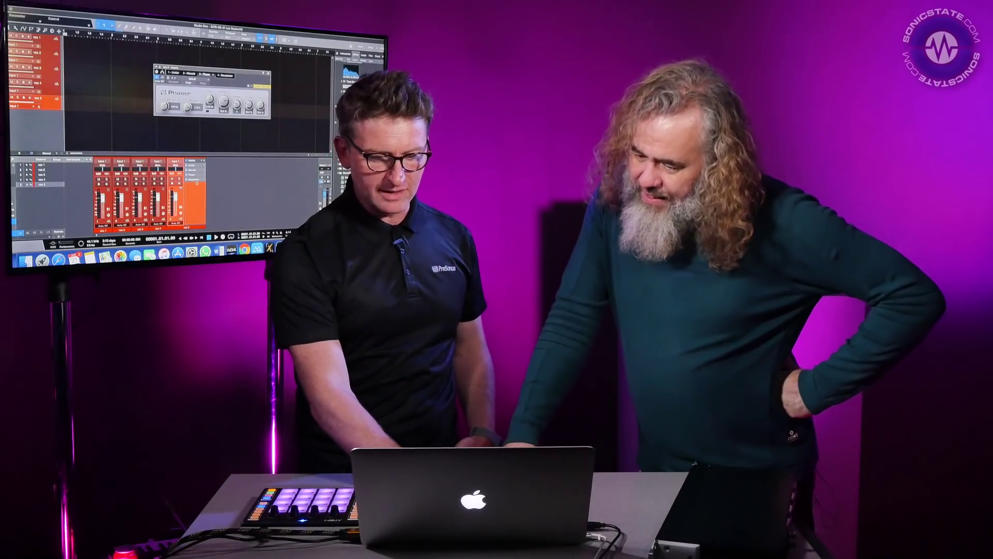
{"action": "left_click_drag", "start_coordinate": [197, 180], "coordinate": [195, 174]}
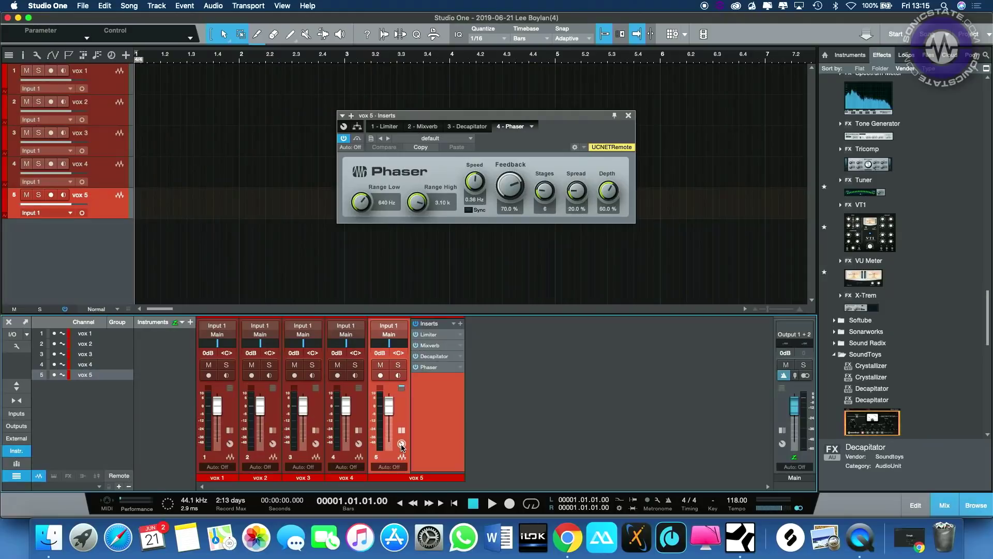
- Add a Splitter after the Limiter in the vox 5 insert routing, using Frequency Split mode with 5 splits
{"action": "left_click", "coordinate": [402, 444]}
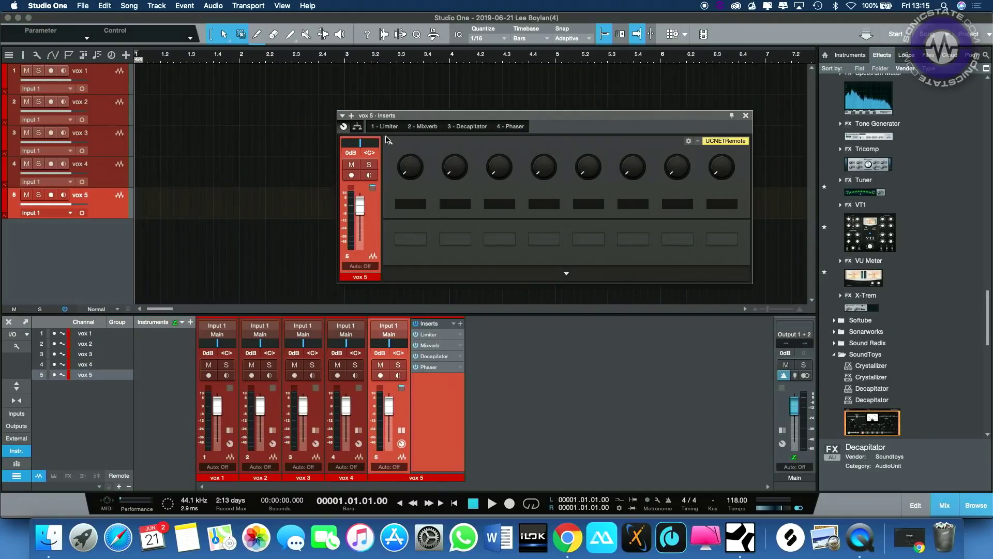
{"action": "left_click", "coordinate": [359, 128]}
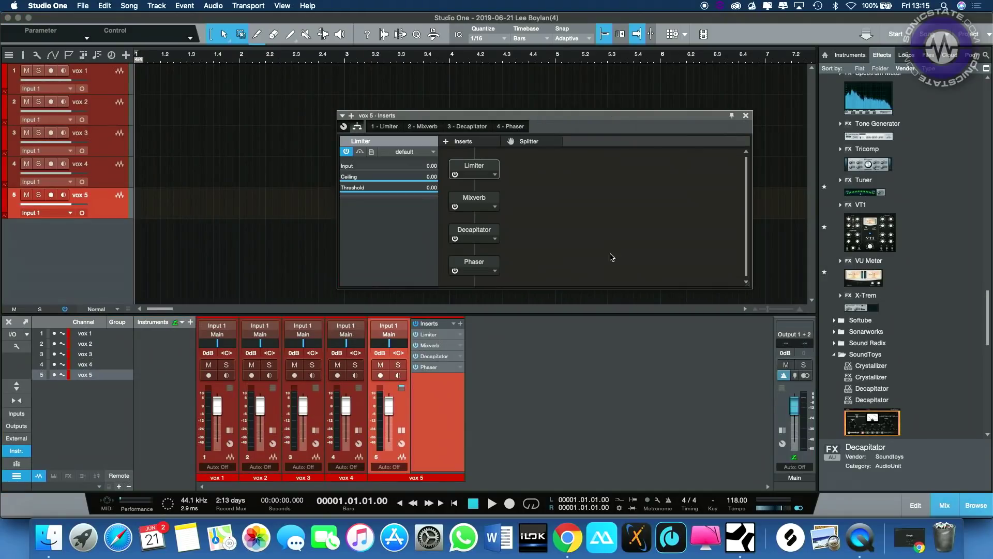
{"action": "left_click_drag", "start_coordinate": [761, 298], "coordinate": [843, 430]}
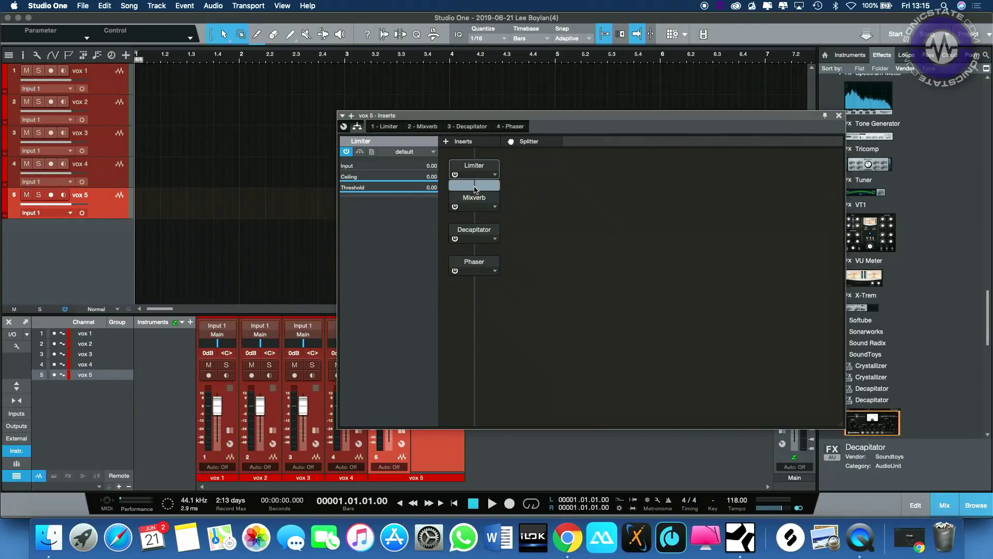
{"action": "left_click", "coordinate": [475, 186]}
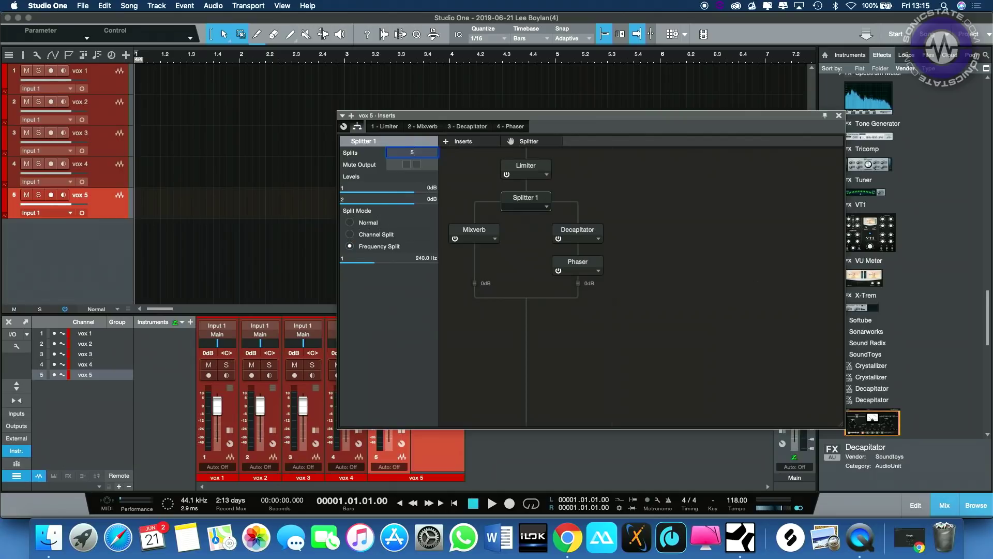
{"action": "key", "text": "Return"}
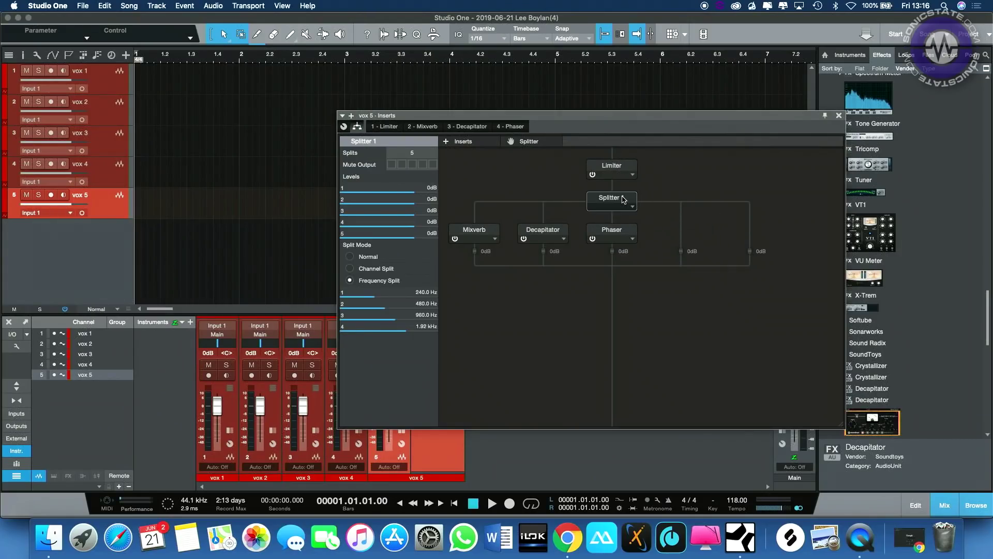
- Insert the Pipeline Mono effect into the fourth branch of the frequency splitter on vox 5
{"action": "left_click_drag", "start_coordinate": [632, 117], "coordinate": [475, 99]}
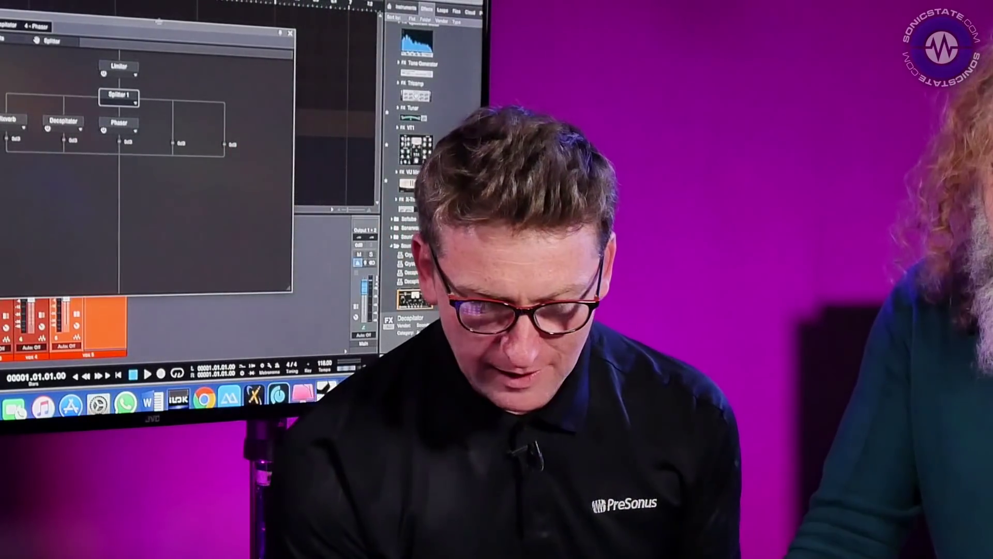
{"action": "scroll", "coordinate": [923, 296], "scroll_direction": "down", "scroll_amount": 5}
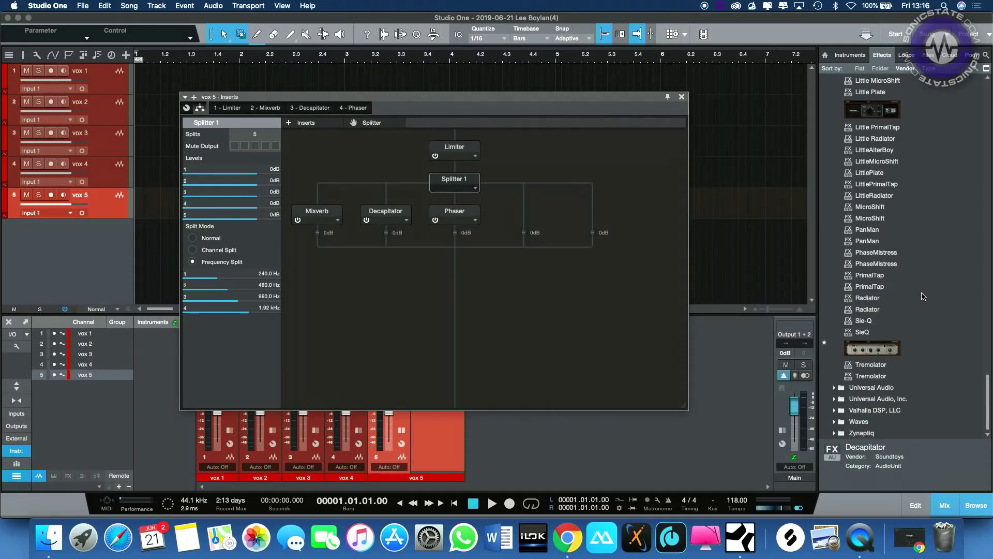
{"action": "scroll", "coordinate": [923, 296], "scroll_direction": "up", "scroll_amount": 15}
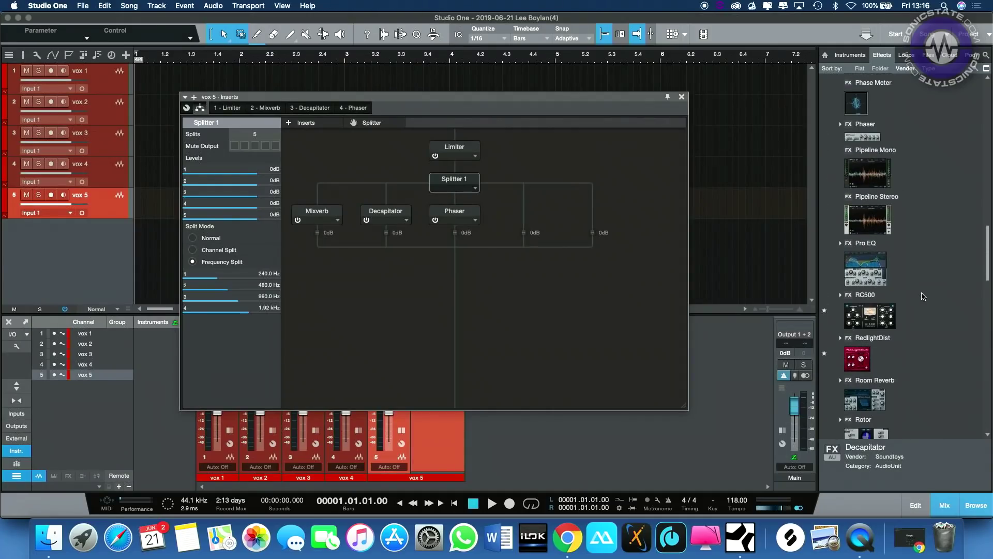
{"action": "scroll", "coordinate": [923, 295], "scroll_direction": "up", "scroll_amount": 4}
{"action": "left_click", "coordinate": [875, 271]}
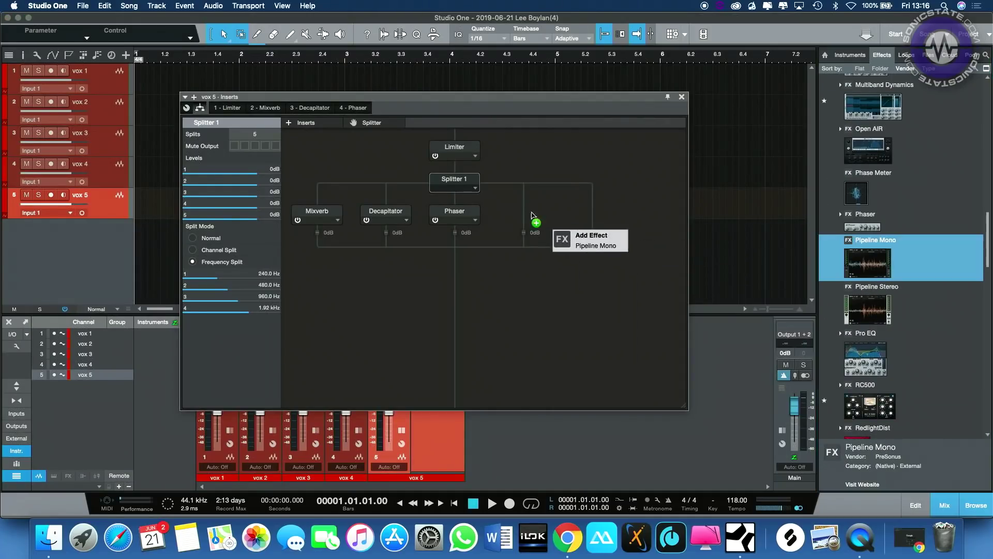
{"action": "left_click_drag", "start_coordinate": [513, 217], "coordinate": [513, 218]}
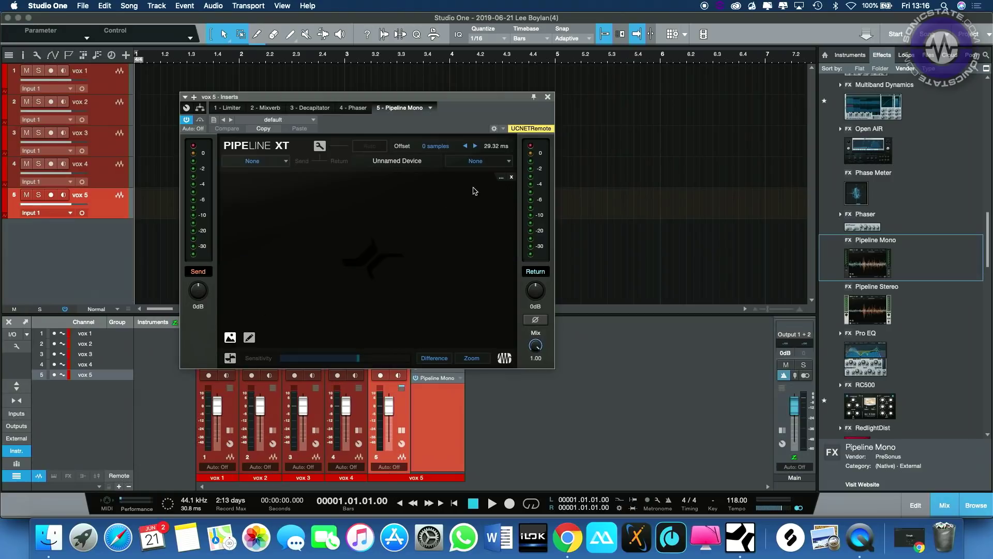
- Load a picture of the external hardware unit into the Pipeline XT plug-in
{"action": "left_click", "coordinate": [500, 178]}
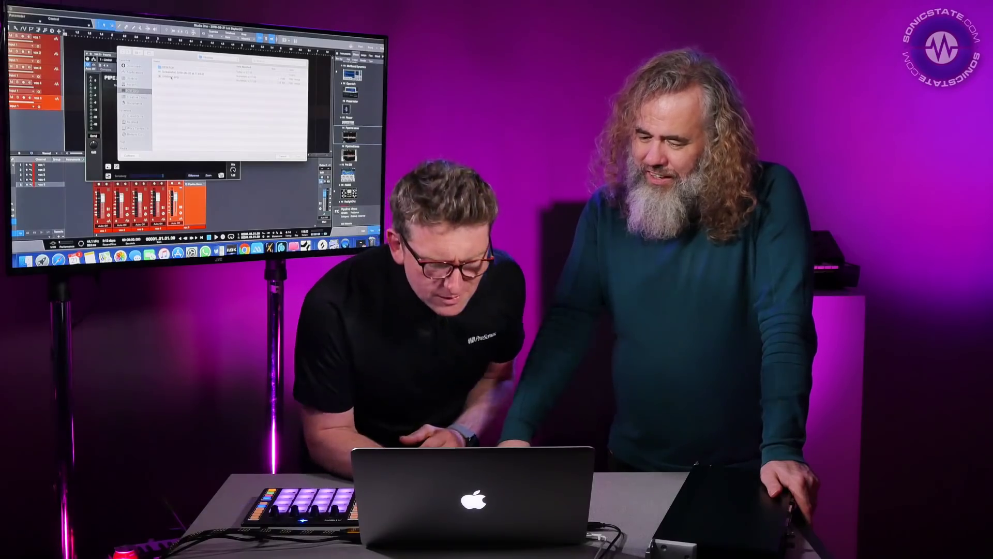
{"action": "double_click", "coordinate": [172, 78]}
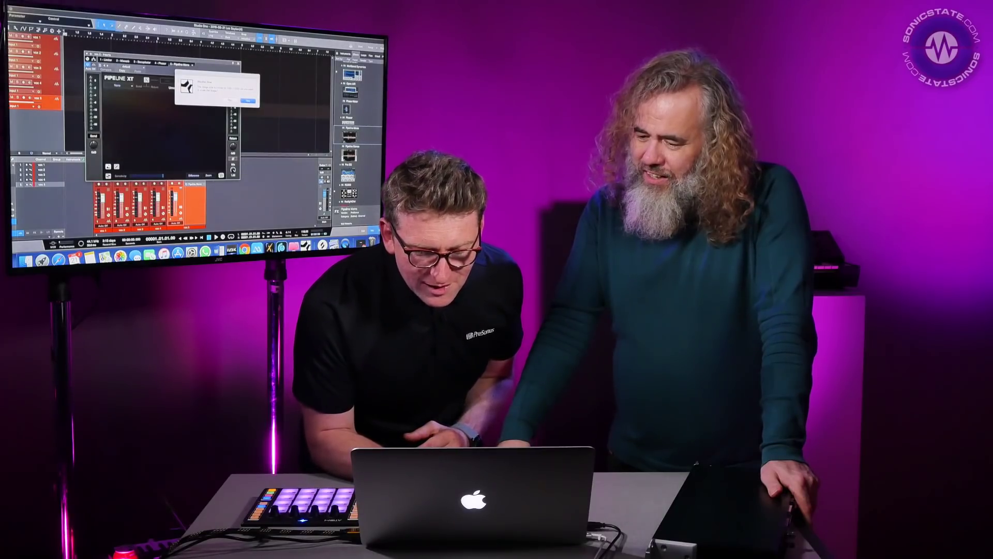
{"action": "key", "text": "Return"}
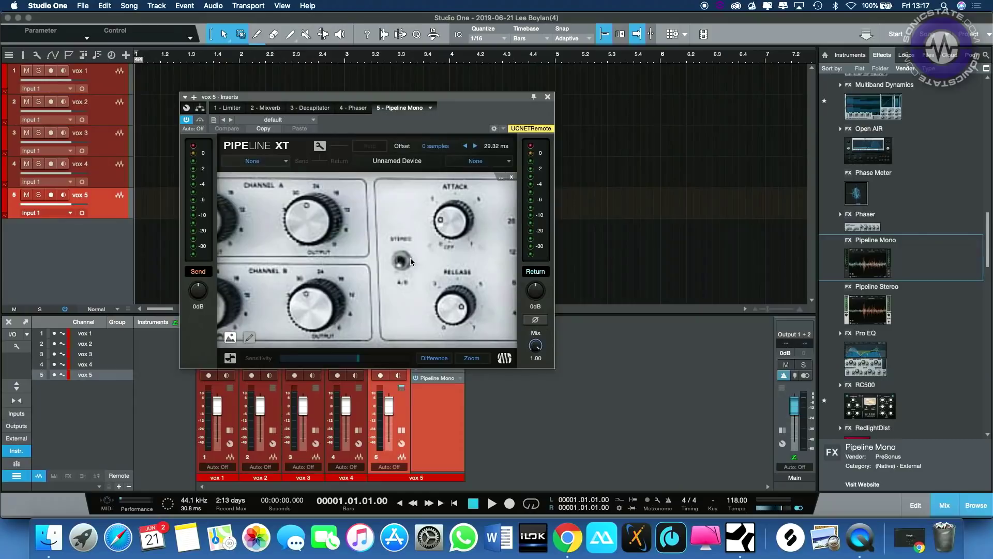
- View the hardware picture enlarged, and close the vox 5 insert window after checking its routing view
{"action": "left_click", "coordinate": [410, 258]}
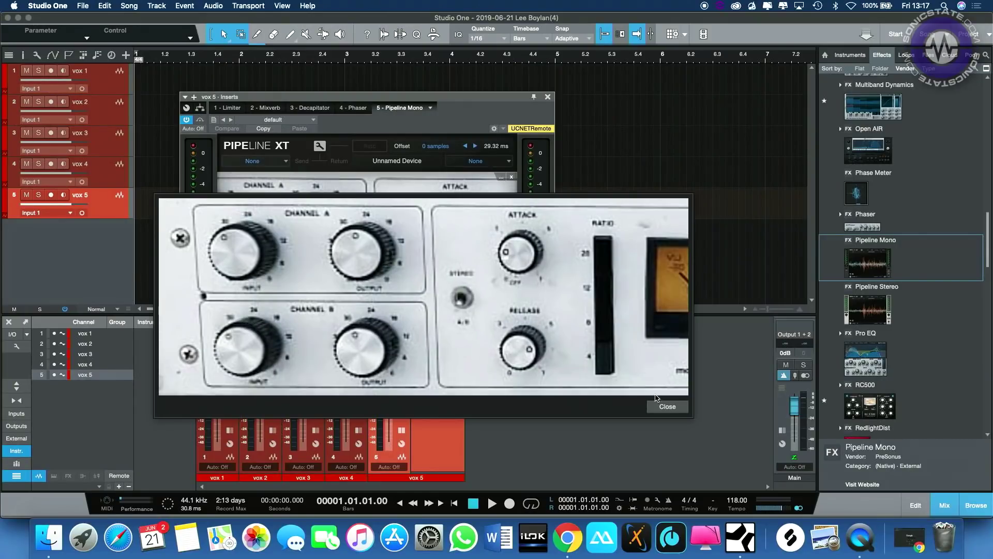
{"action": "left_click", "coordinate": [661, 408]}
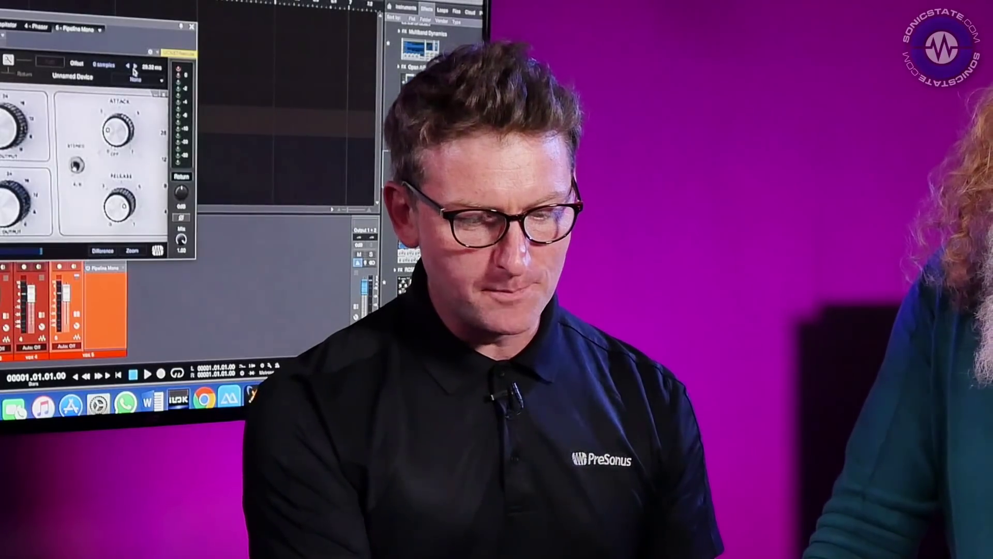
{"action": "left_click", "coordinate": [1, 23]}
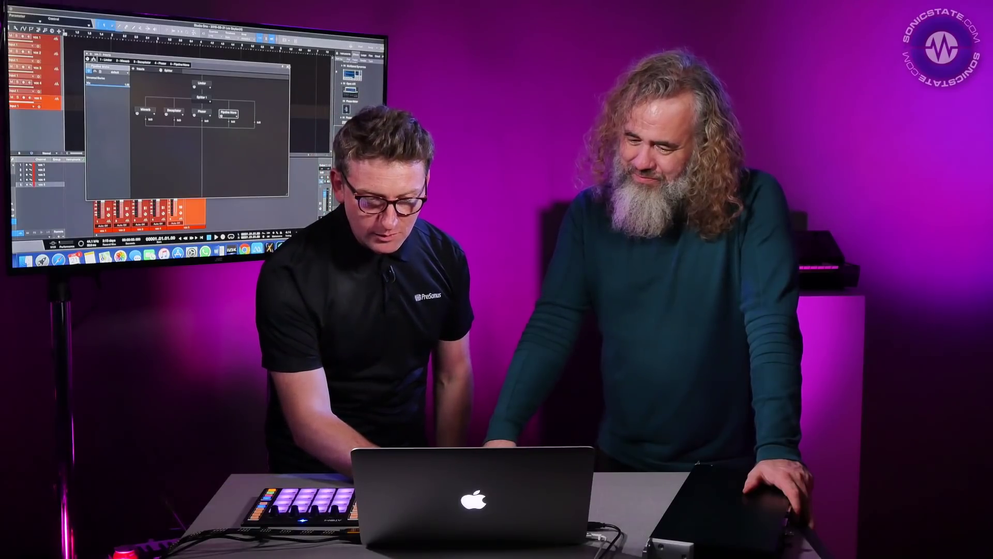
{"action": "left_click", "coordinate": [287, 67]}
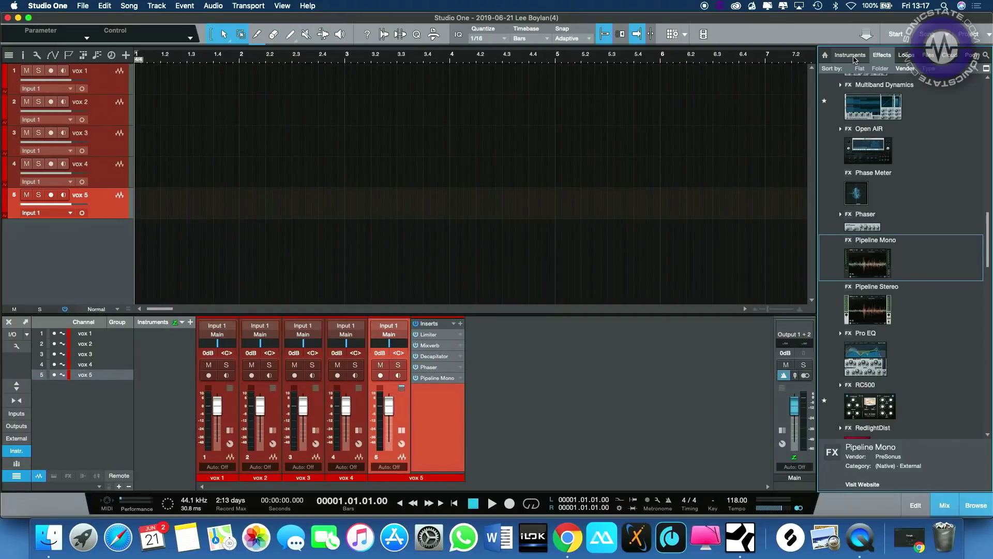
- Create a Mai Tai instrument track below the vox tracks and close the synth's editor
{"action": "left_click", "coordinate": [850, 54]}
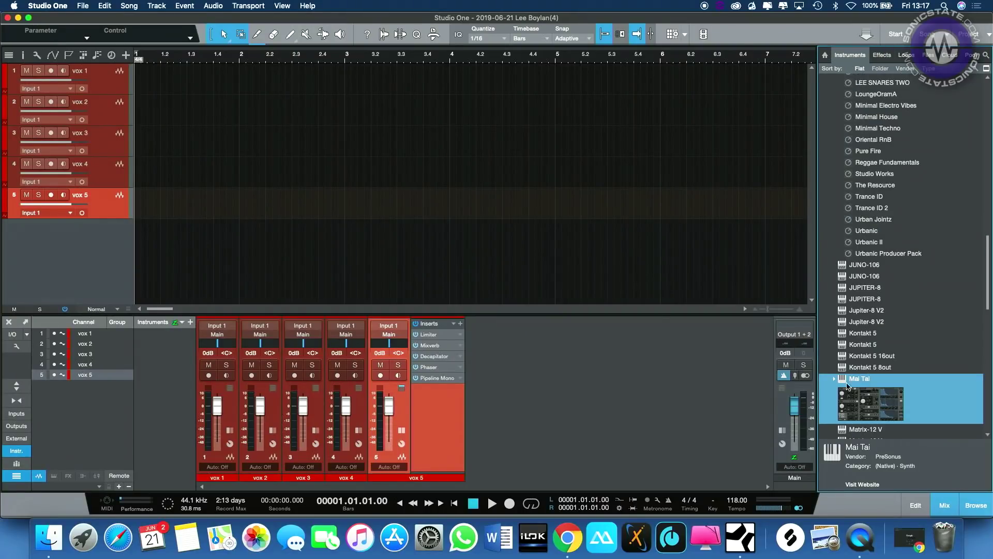
{"action": "left_click_drag", "start_coordinate": [457, 205], "coordinate": [456, 207]}
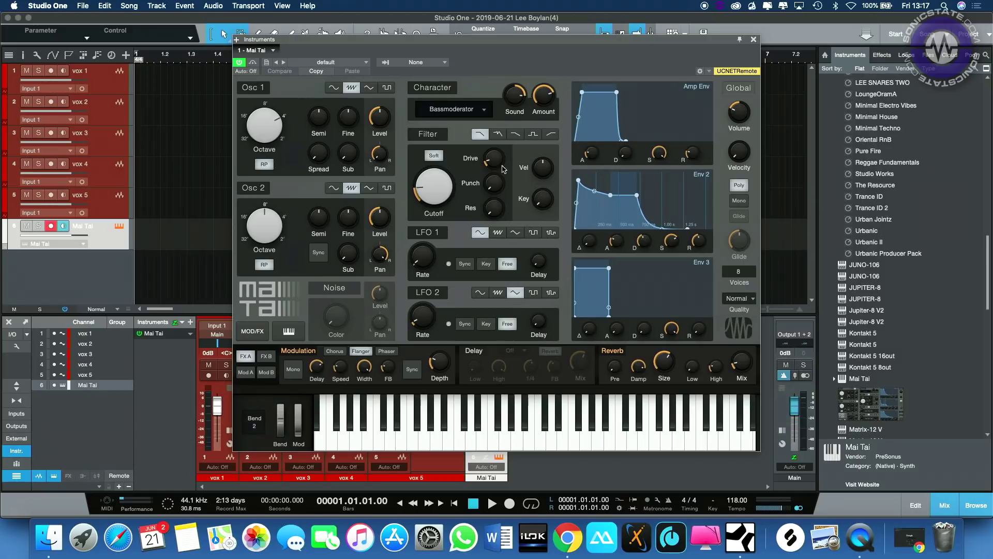
{"action": "scroll", "coordinate": [906, 254], "scroll_direction": "down", "scroll_amount": 10}
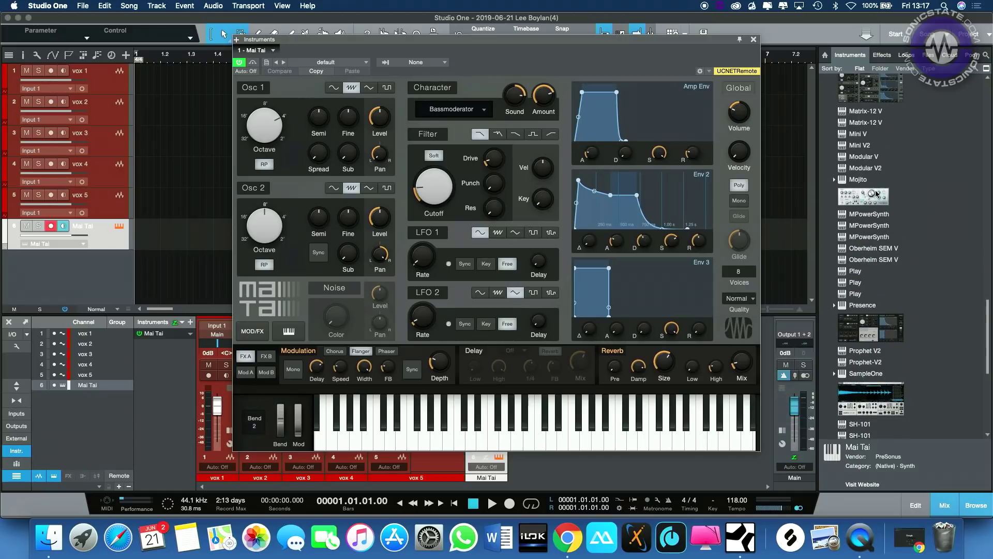
{"action": "left_click", "coordinate": [753, 40]}
- Combine Mojito with Mai Tai as a Multi Instrument on the same track and add Presence to it
{"action": "left_click_drag", "start_coordinate": [863, 190], "coordinate": [442, 244]}
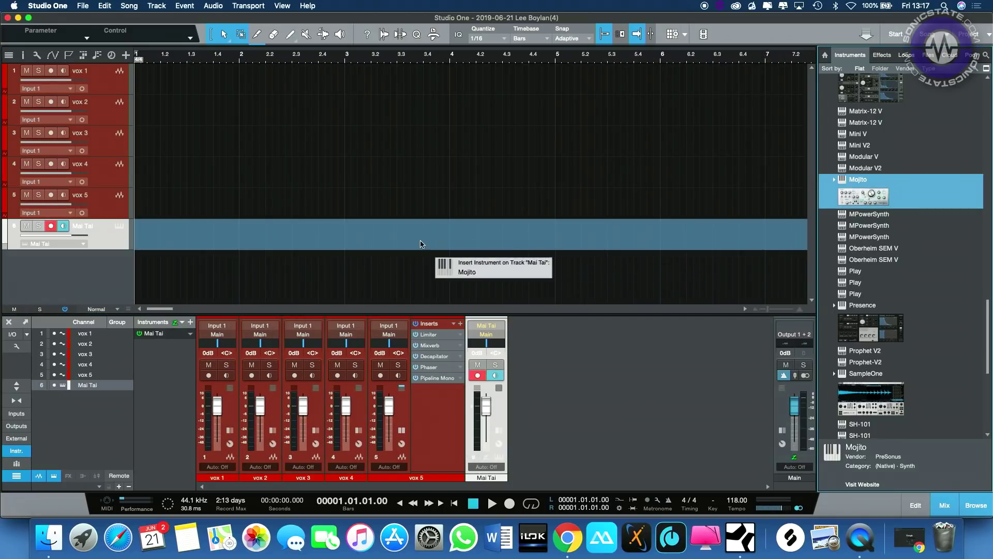
{"action": "left_click_drag", "start_coordinate": [380, 242], "coordinate": [382, 242]}
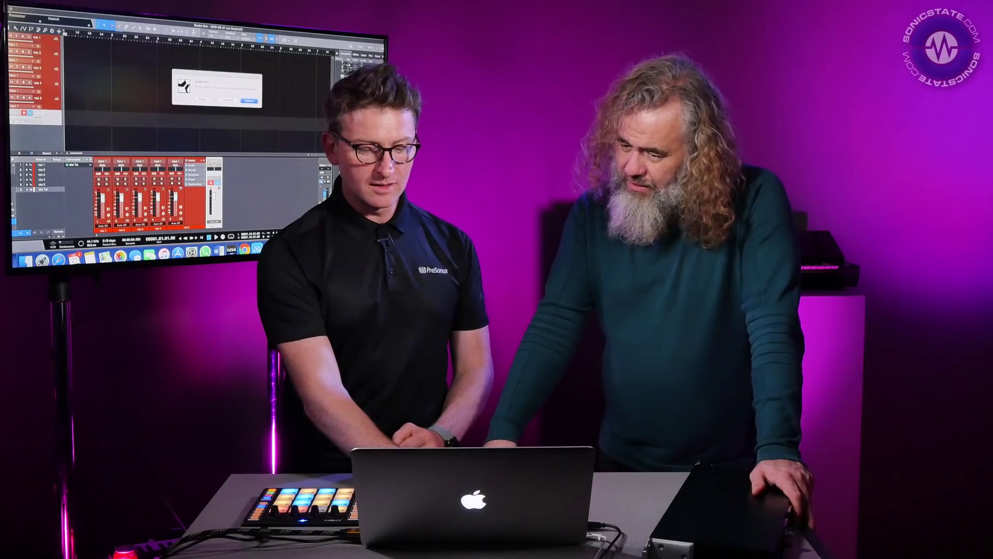
{"action": "left_click", "coordinate": [228, 100]}
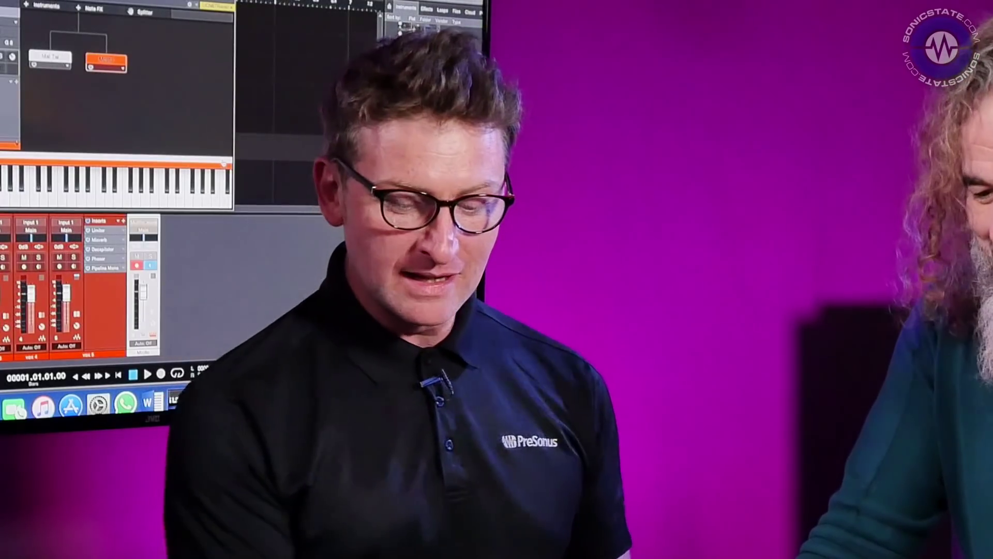
{"action": "left_click_drag", "start_coordinate": [414, 37], "coordinate": [160, 65]}
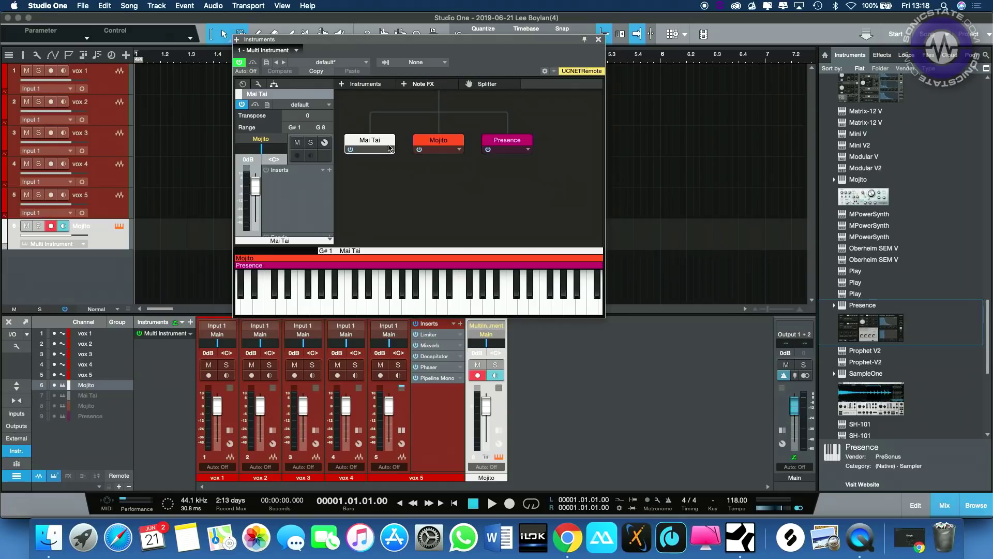
- Inspect the Mai Tai editor from the Multi Instrument routing and close both instrument windows
{"action": "double_click", "coordinate": [374, 147]}
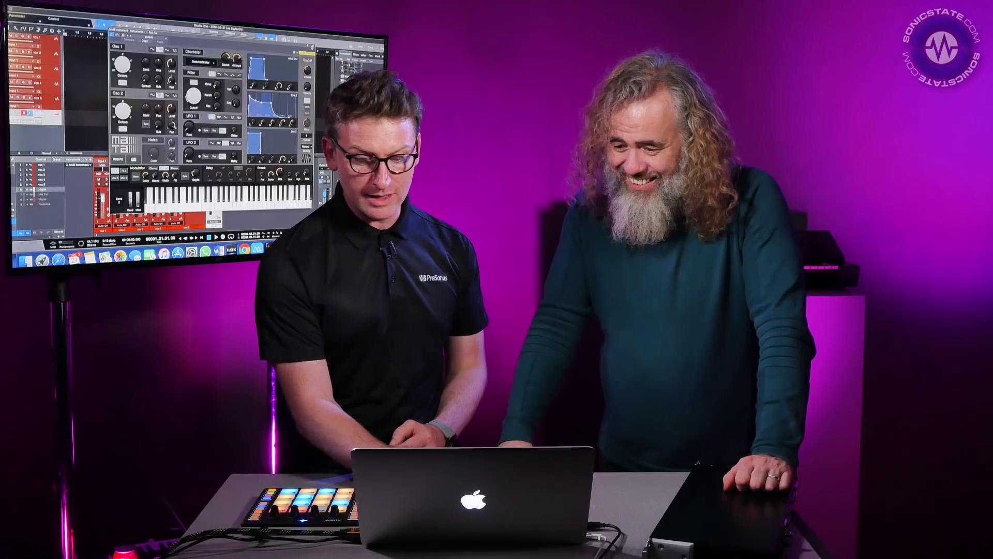
{"action": "left_click", "coordinate": [753, 42]}
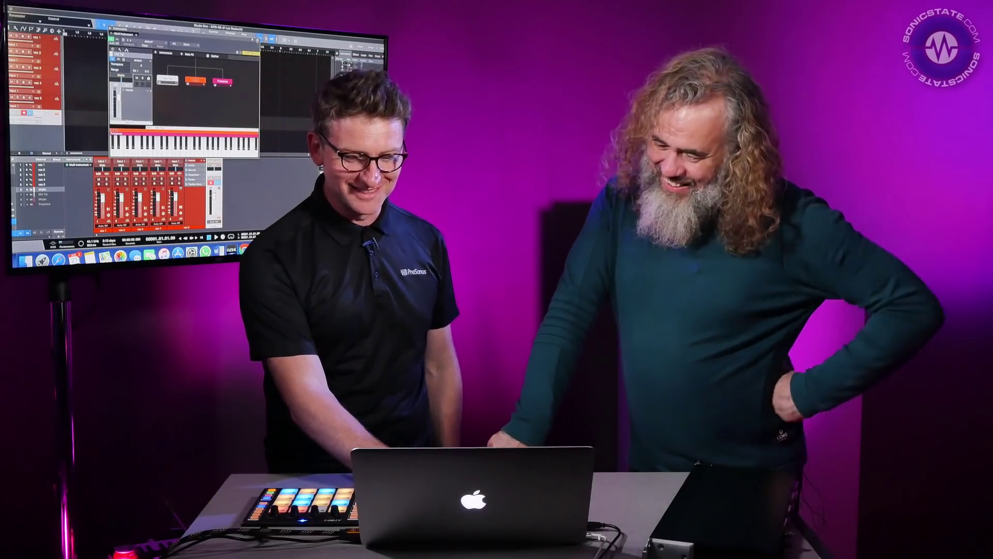
{"action": "left_click", "coordinate": [258, 40]}
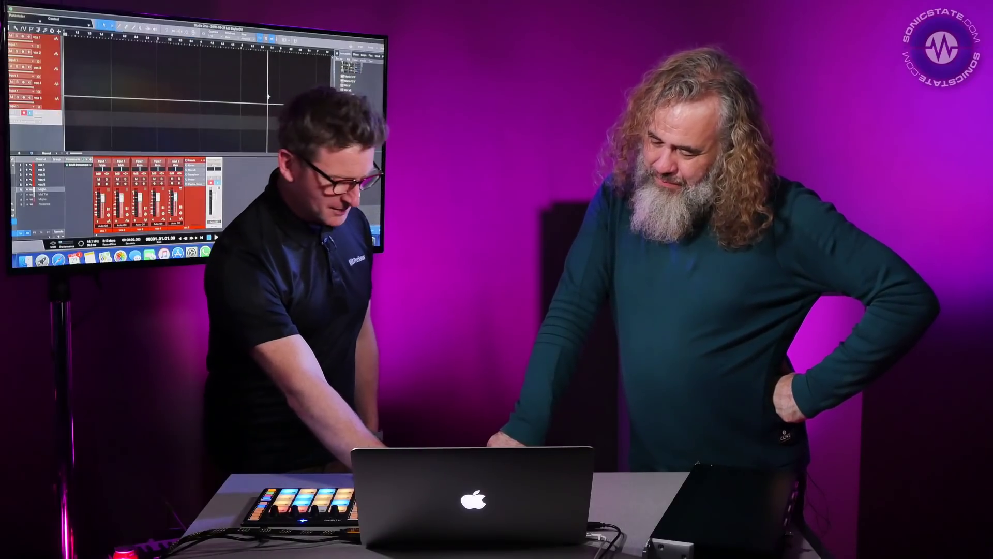